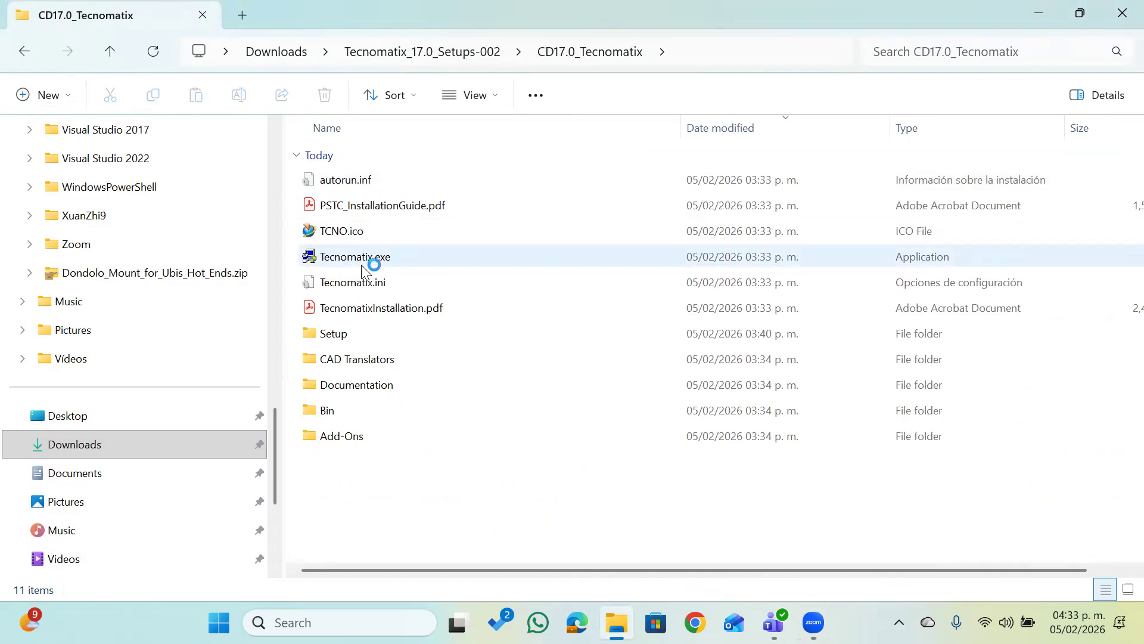
- Launch Tecnomatix.exe from the CD17.0_Tecnomatix folder and start the Tecnomatix 17.0 product installation
click(362, 269)
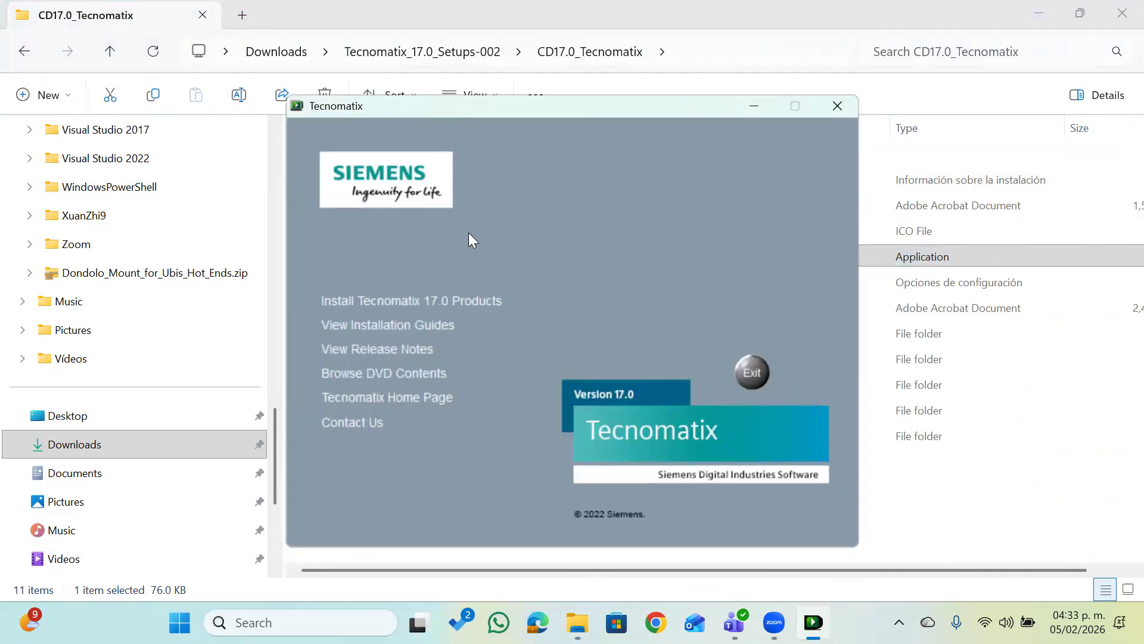
click(398, 303)
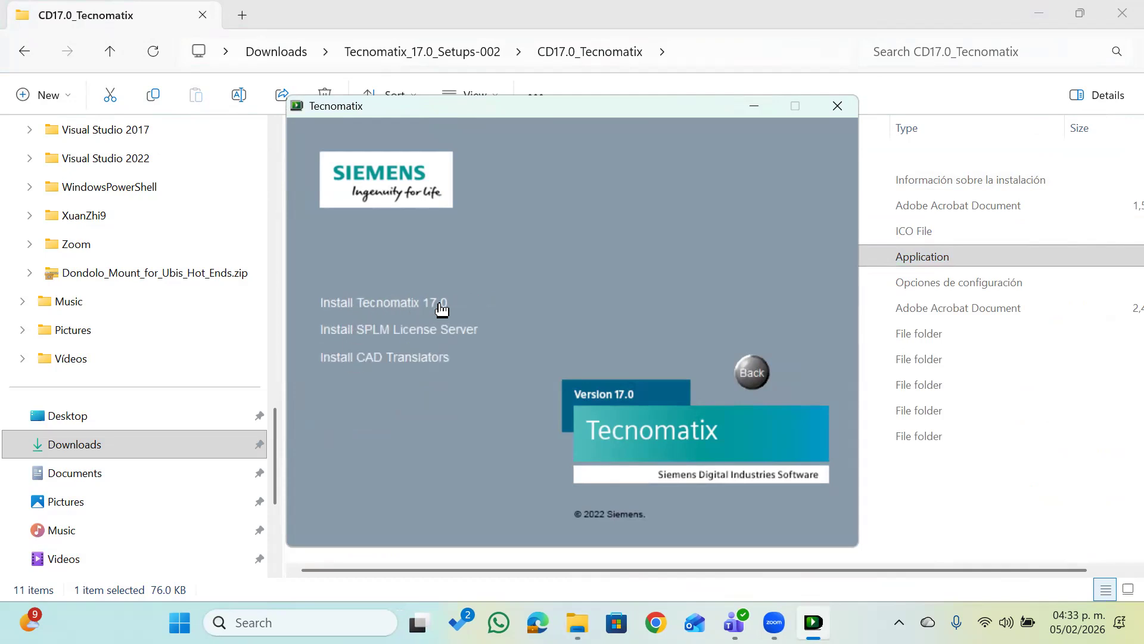
click(409, 308)
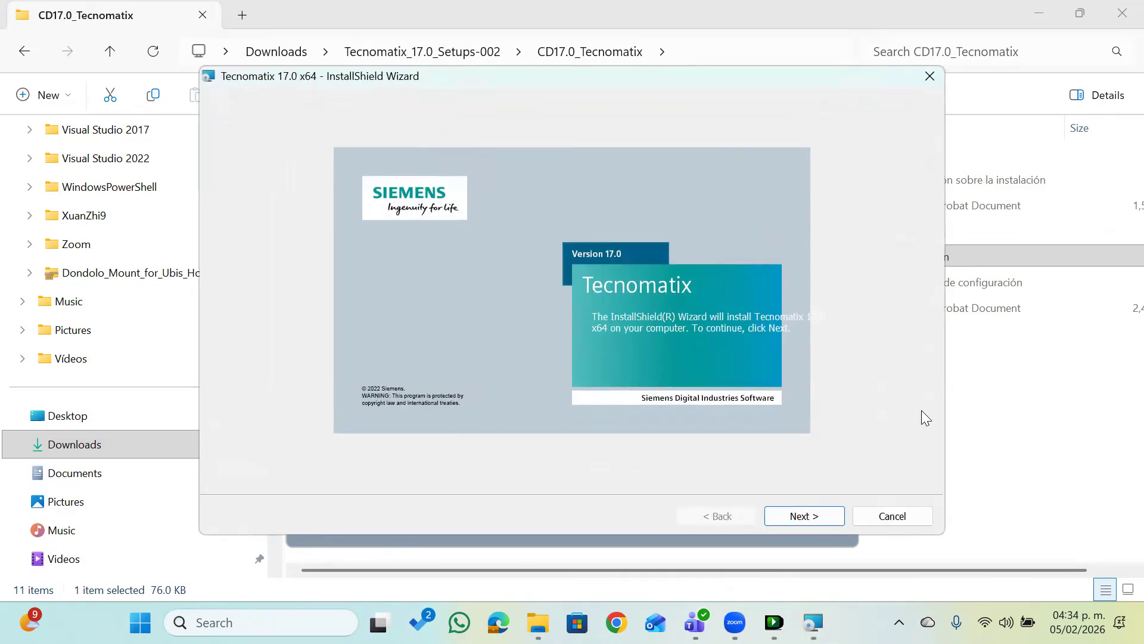
- Proceed past the wizard's welcome page and choose the Install Client Applications setup type
click(816, 517)
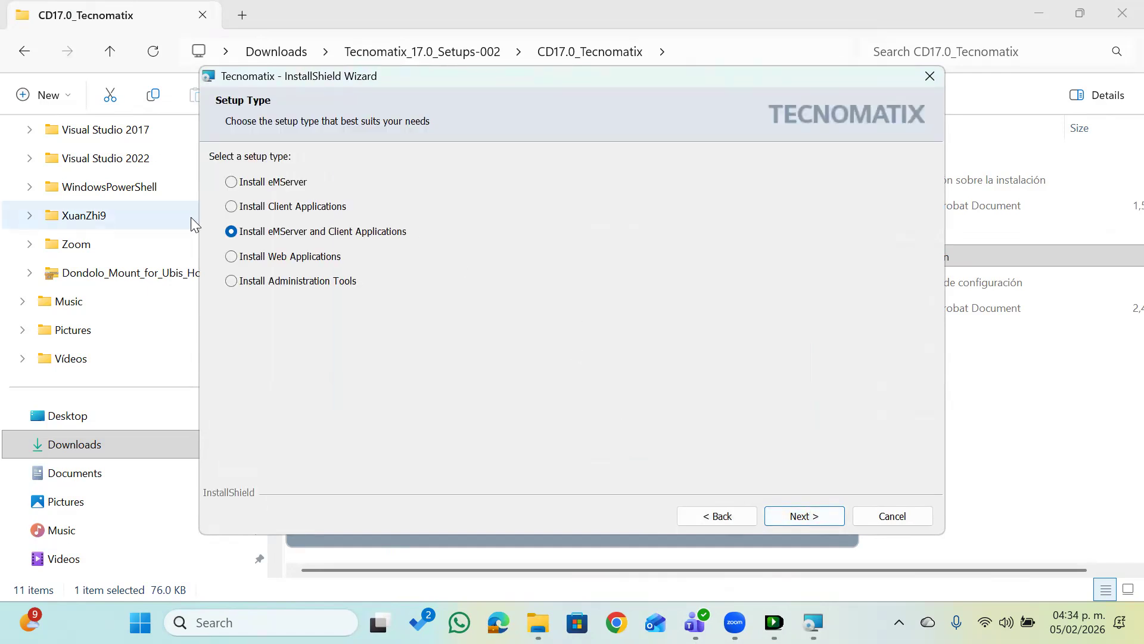
click(230, 206)
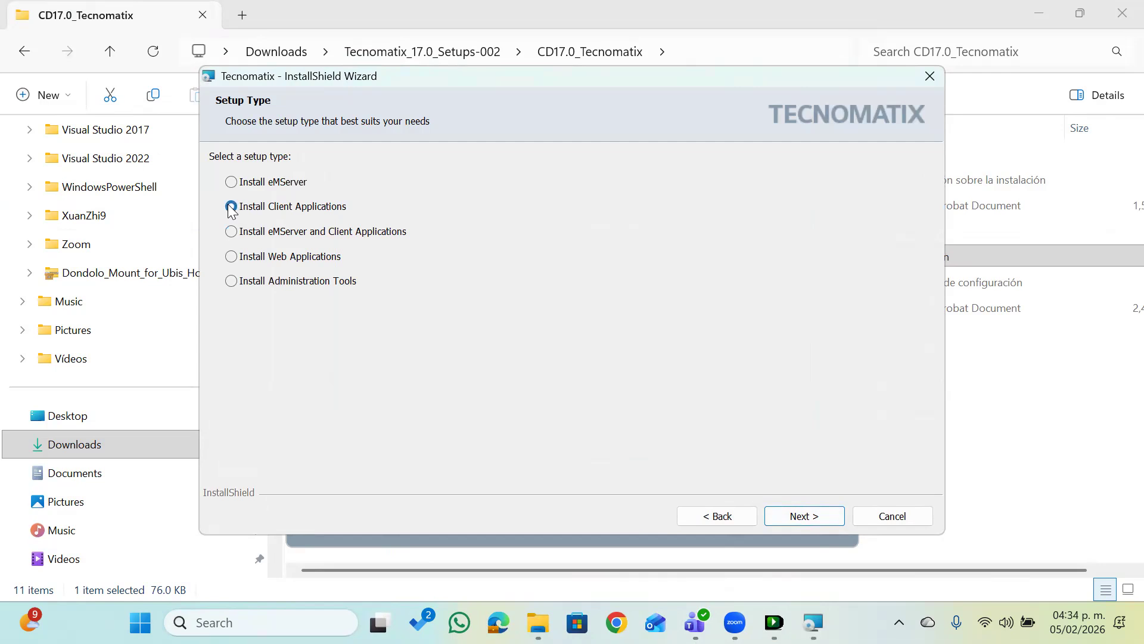
click(818, 519)
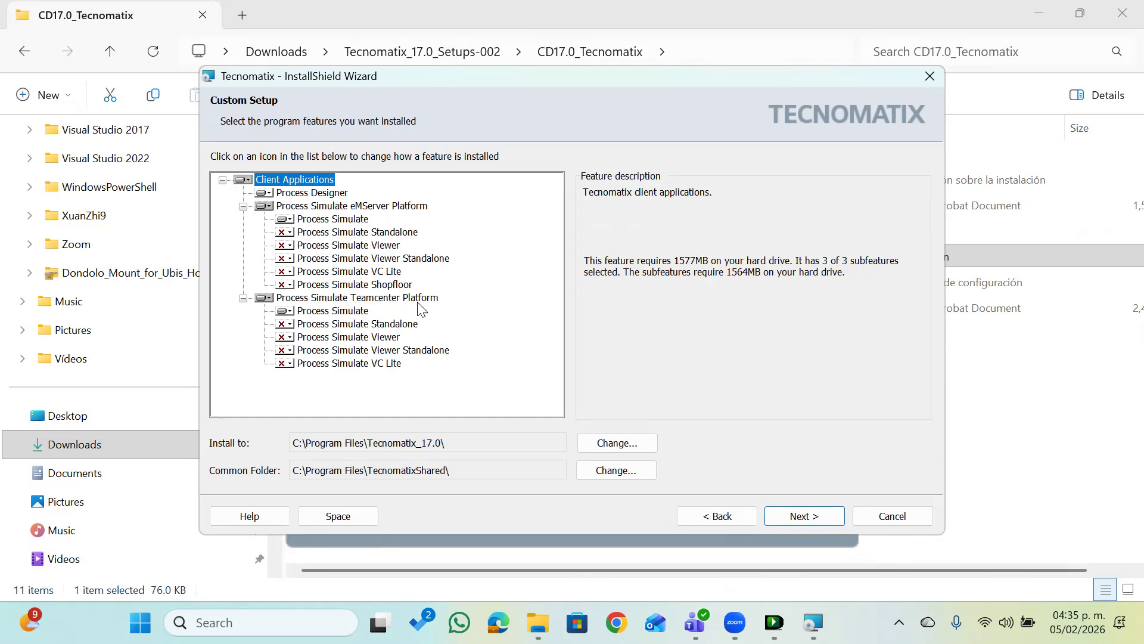
- Exclude Process Simulate from the installation under both the eMServer Platform and the Teamcenter Platform
click(290, 222)
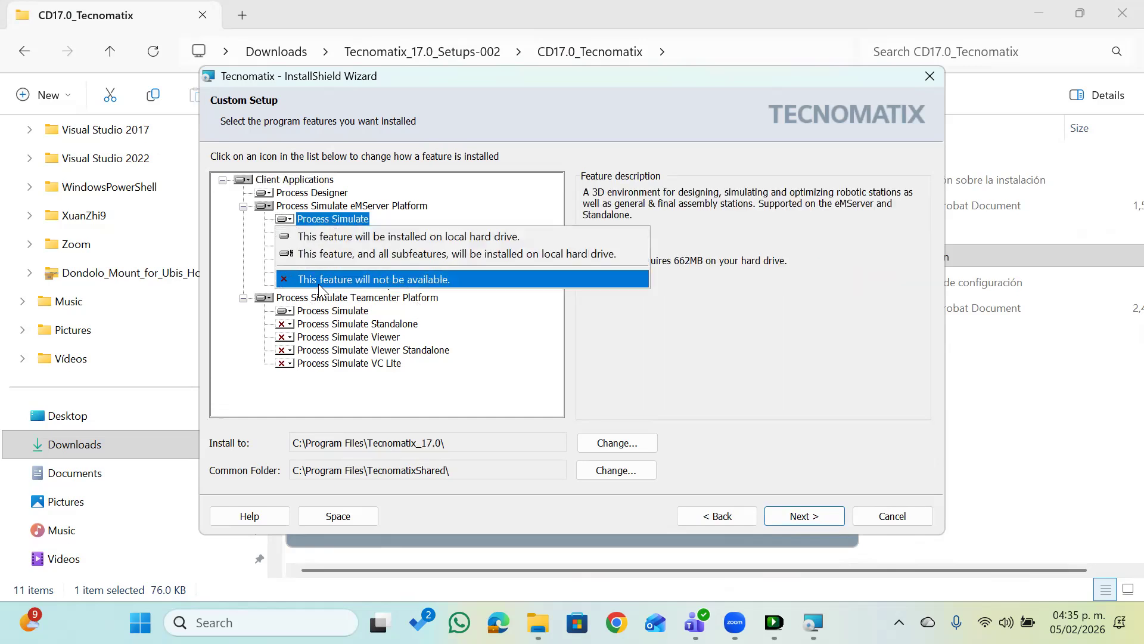
click(318, 284)
click(290, 312)
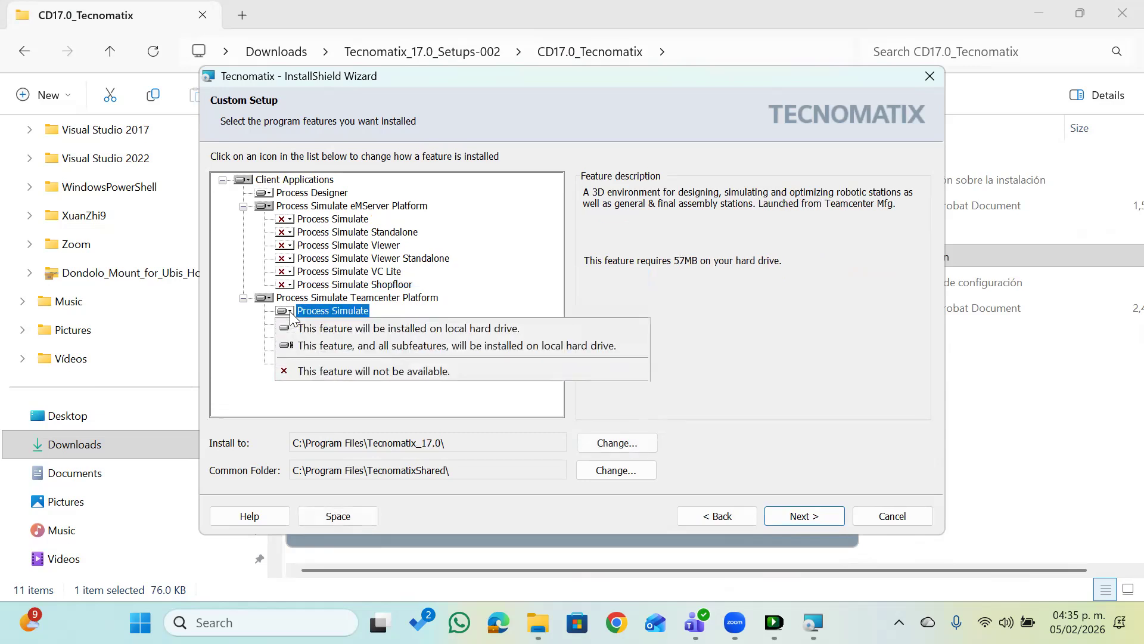
click(314, 370)
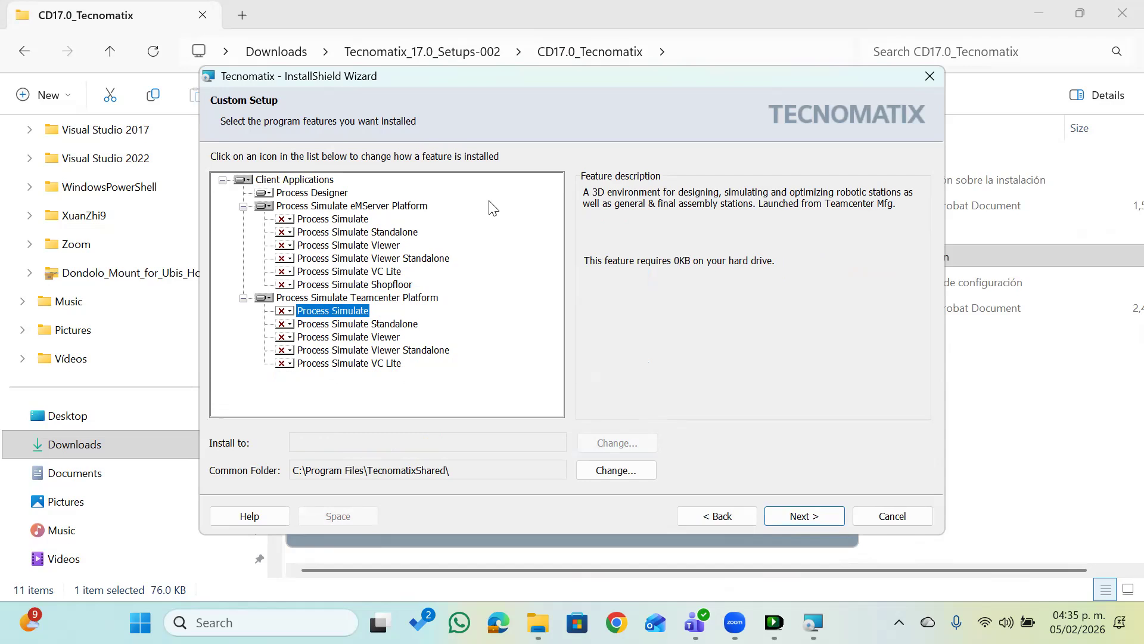
- Include Process Simulate Standalone with all its subfeatures under the eMServer Platform and accept the feature selection
click(291, 233)
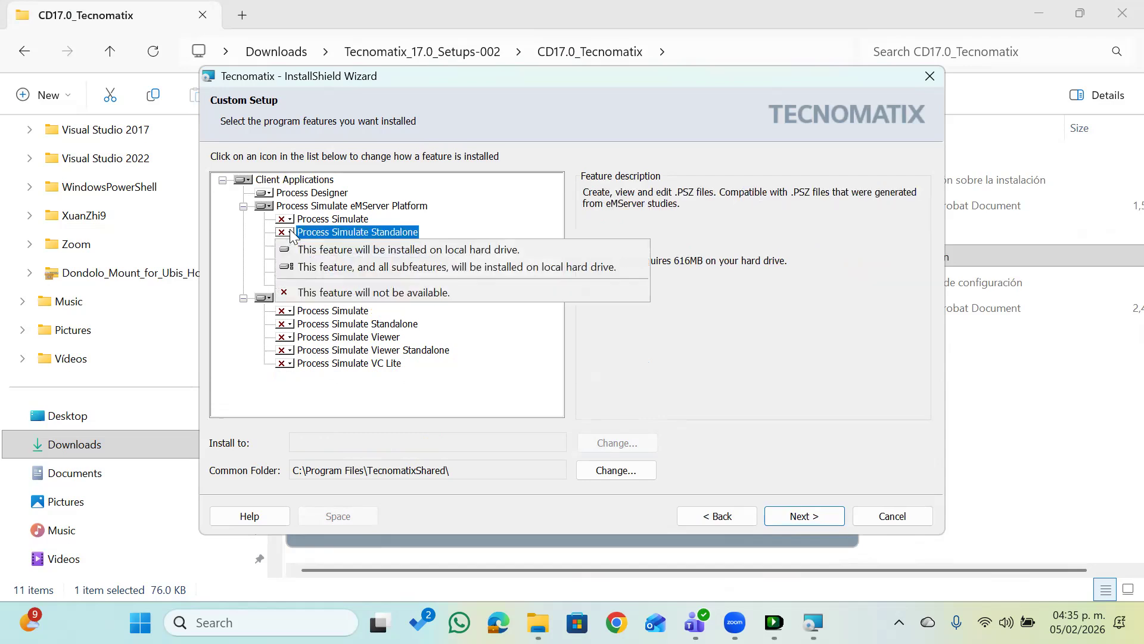
click(335, 266)
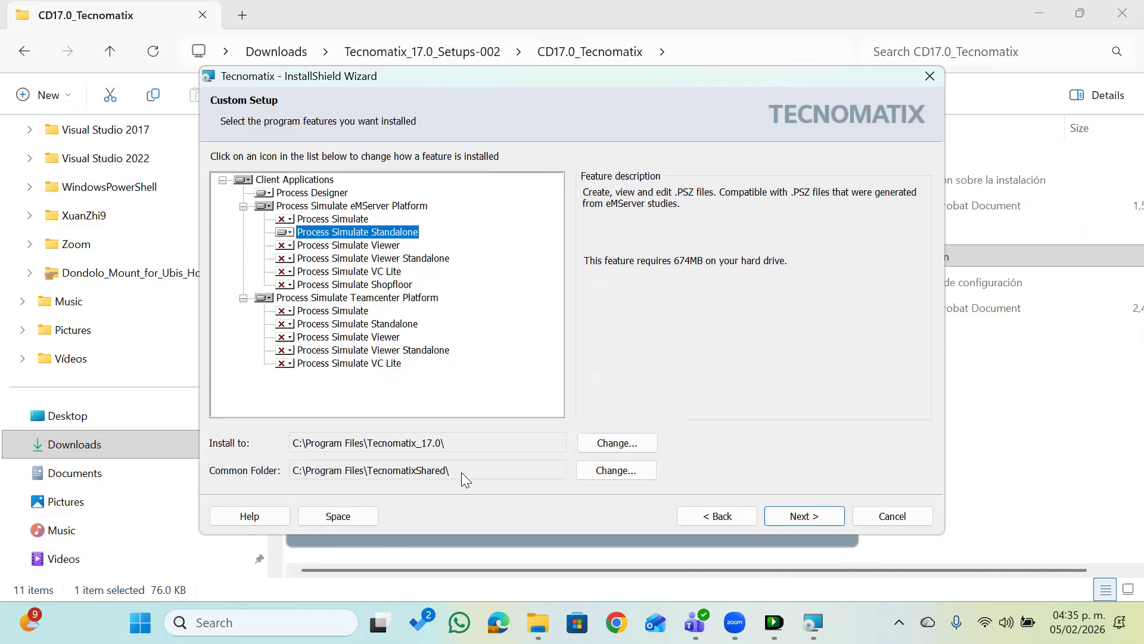
click(808, 519)
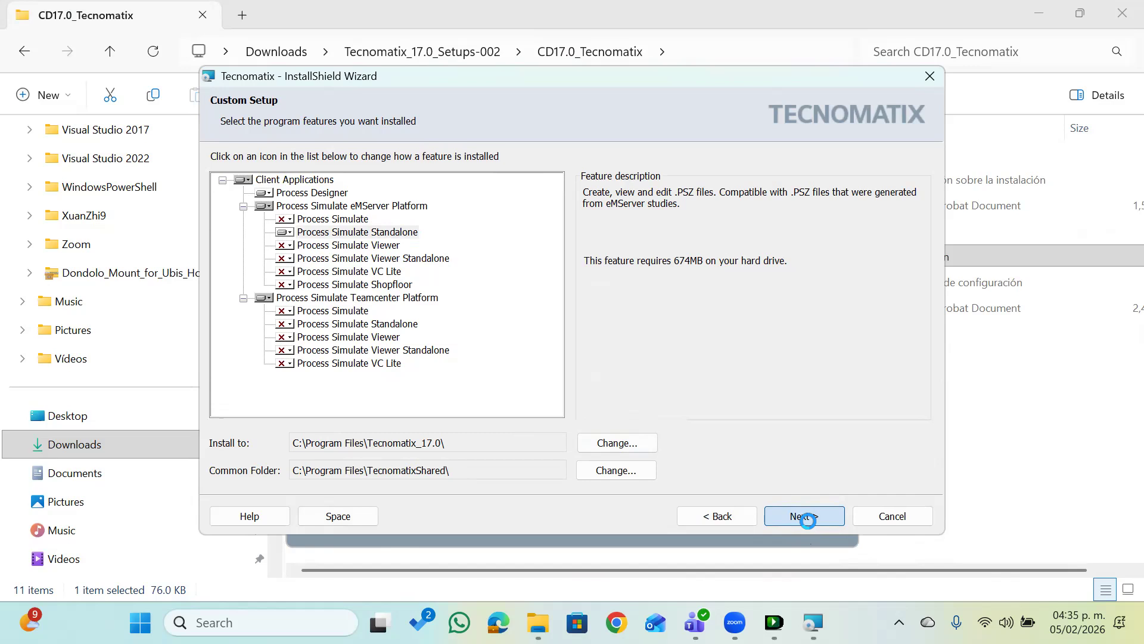
click(808, 521)
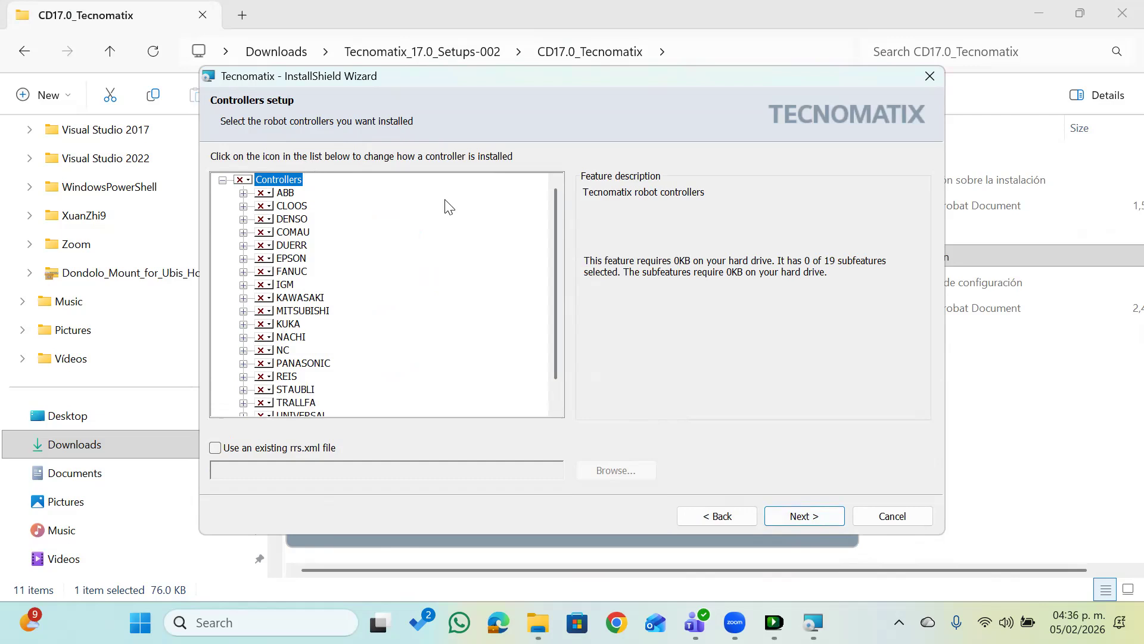
- Include the ABB, FANUC and UNIVERSAL robot controllers with all their subfeatures and accept the controller selection
click(267, 193)
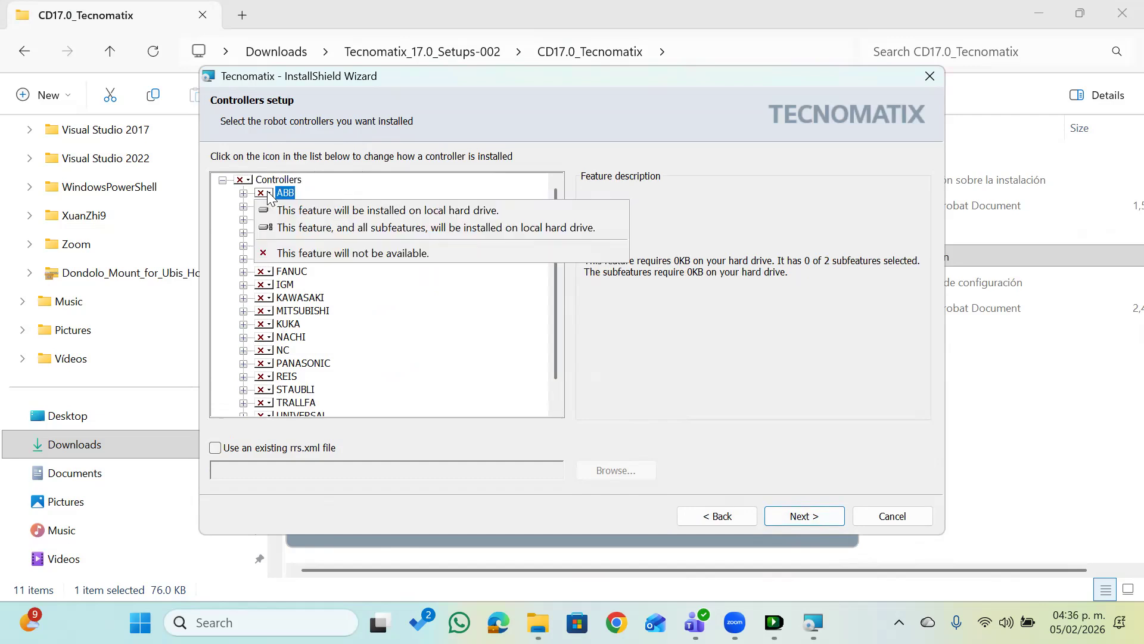
click(291, 227)
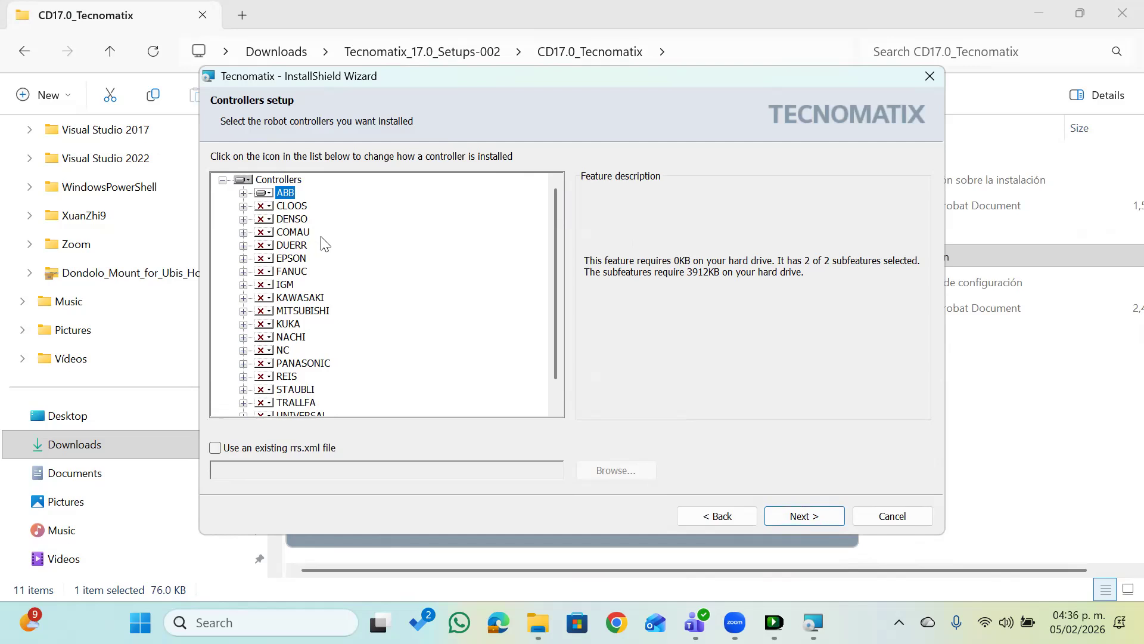
click(267, 275)
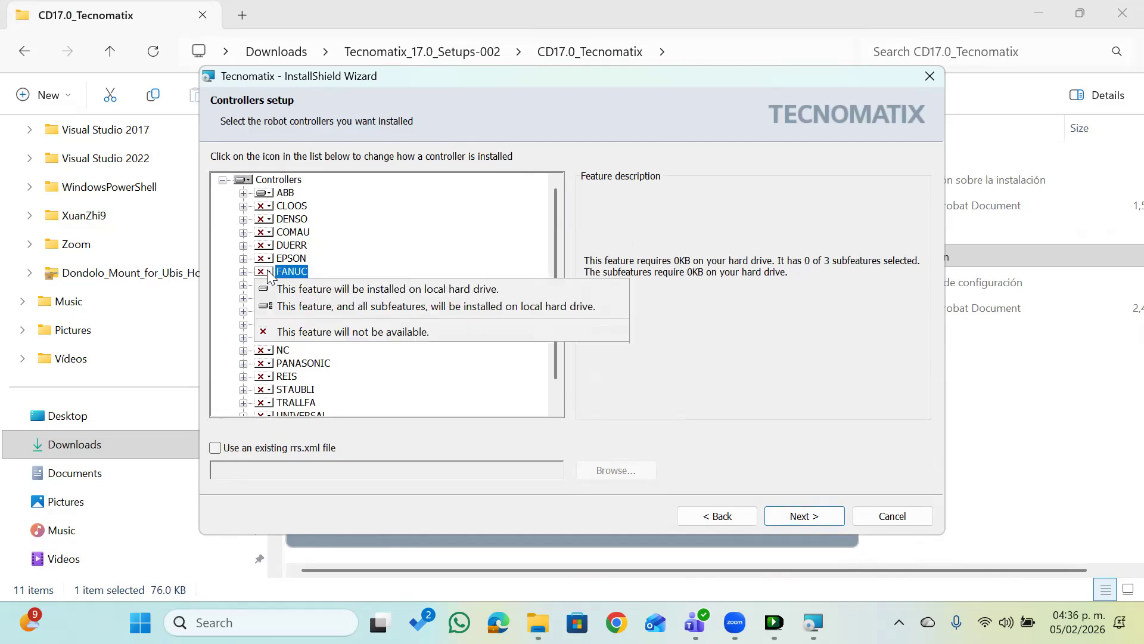
click(307, 310)
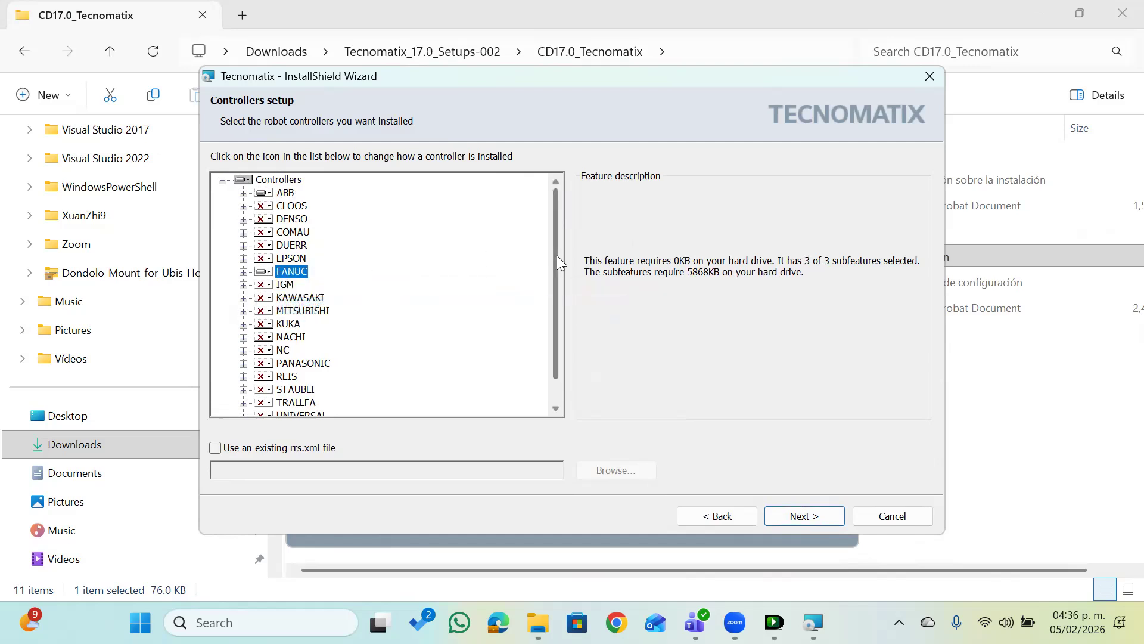
scroll(556, 255, down, 1)
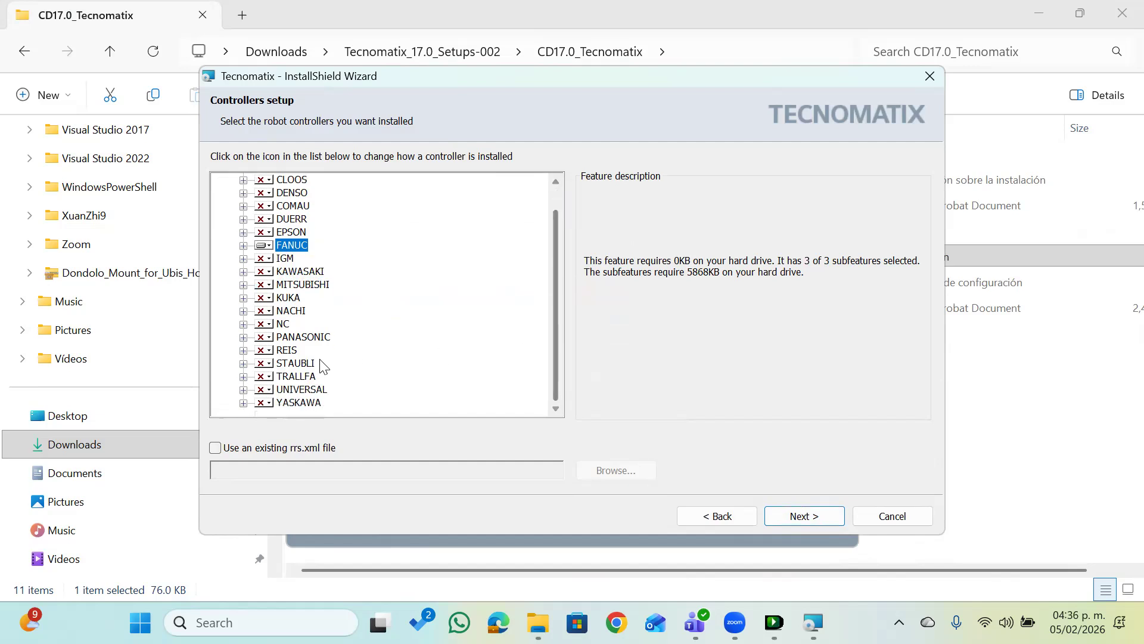
click(268, 390)
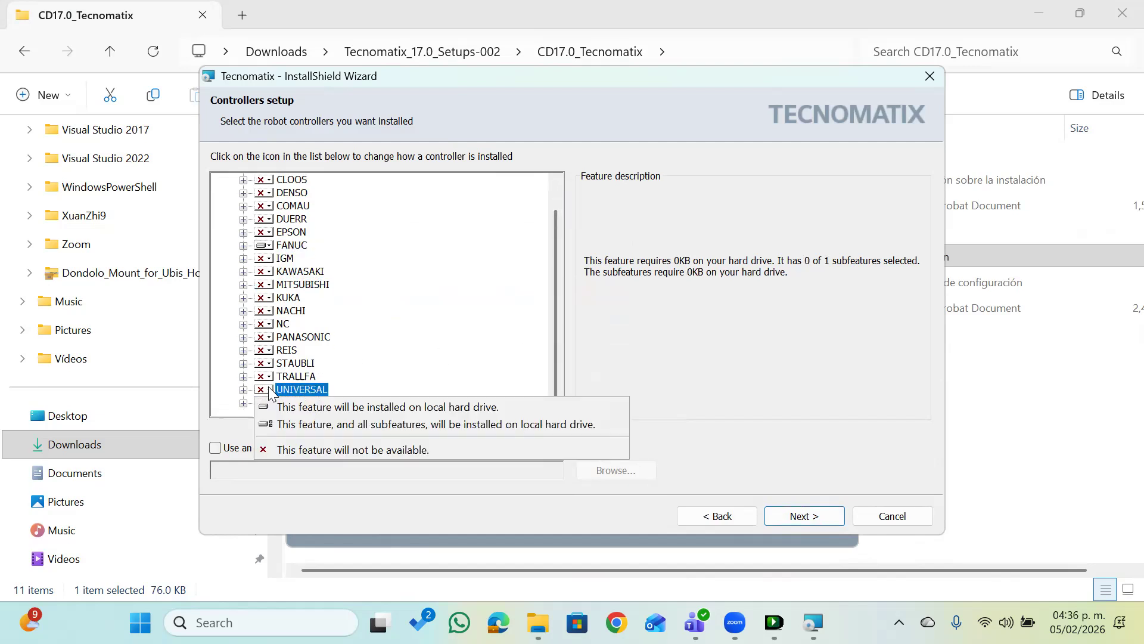
click(304, 423)
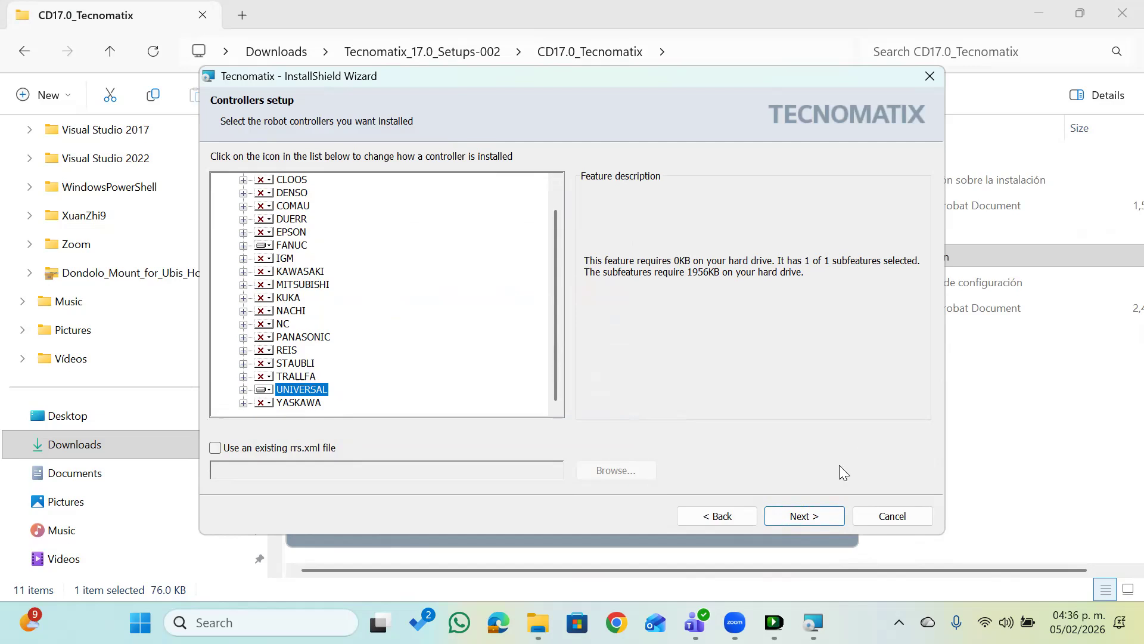
click(811, 522)
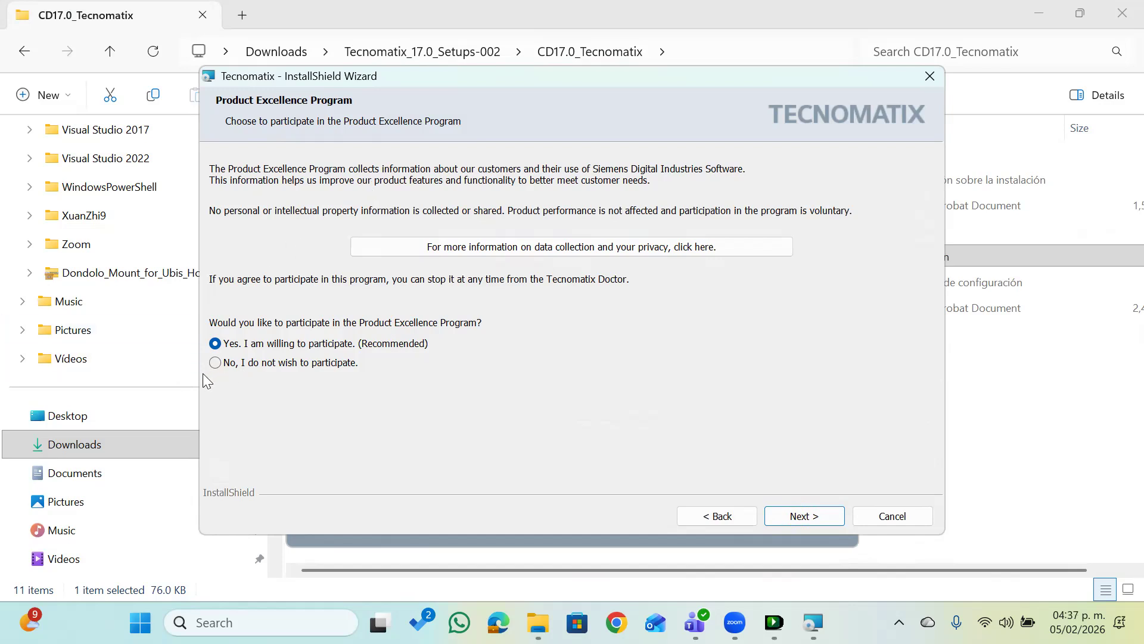
- Decline participation in the Product Excellence Program and set the system root path to C:\tecnomatix
click(215, 362)
click(803, 516)
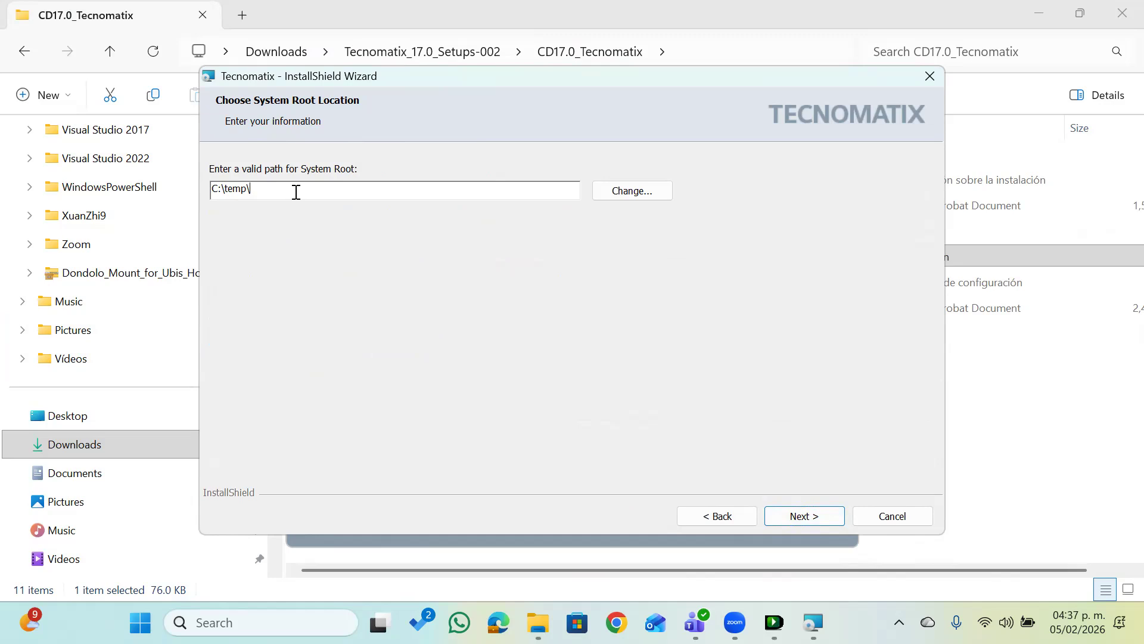
key(BackSpace)
key(BackSpace)
key(BackSpace)
key(BackSpace)
key(BackSpace)
text(tecnomatix)
click(790, 511)
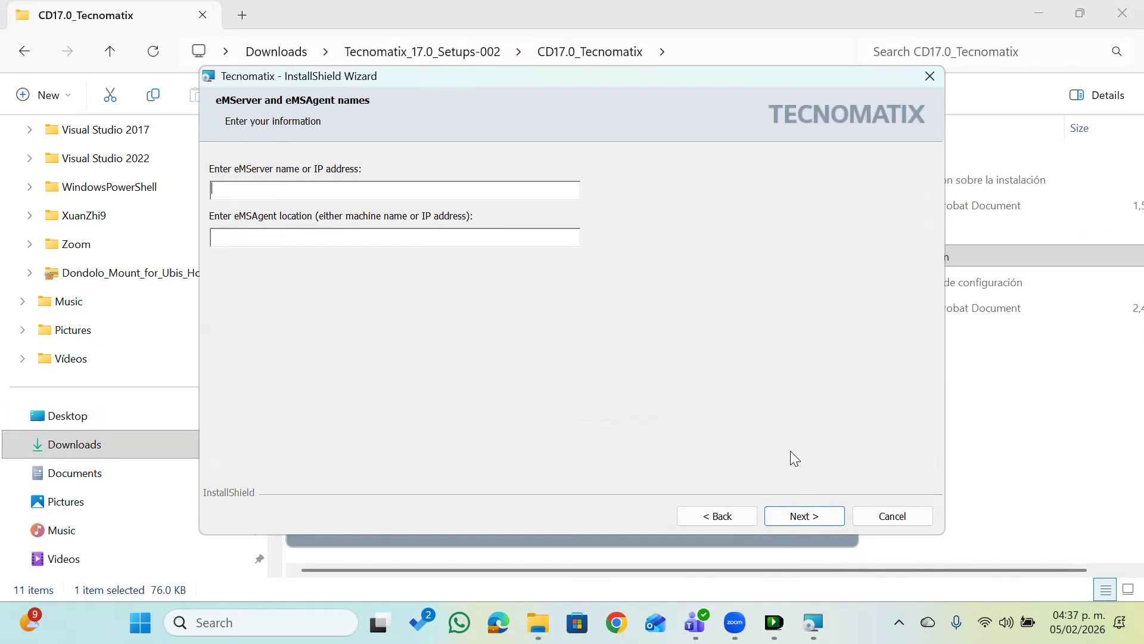
- Leave the eMServer and eMSAgent names blank and agree to continue without a server connection
click(804, 516)
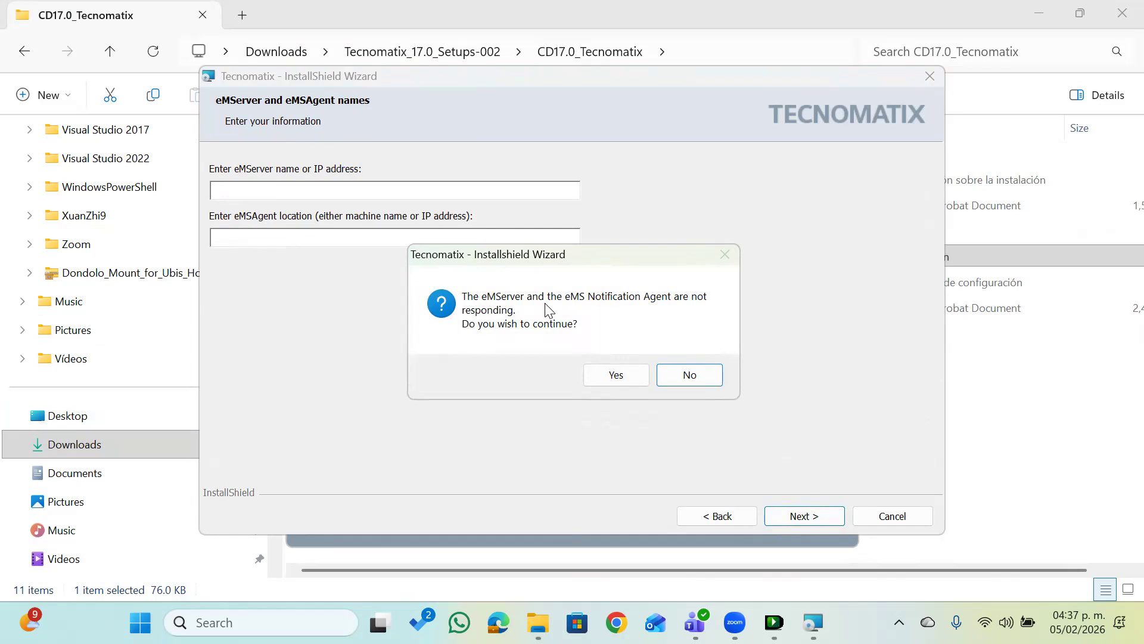
click(631, 374)
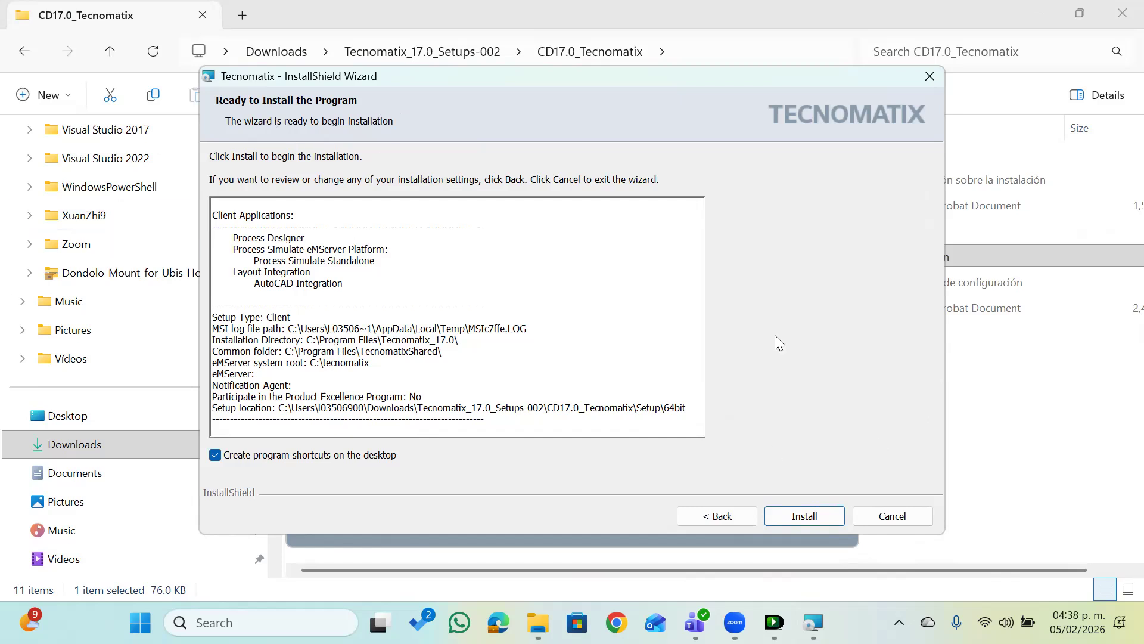
- Run the installation with desktop shortcuts enabled and finish the wizard with the setup log option left on
click(816, 516)
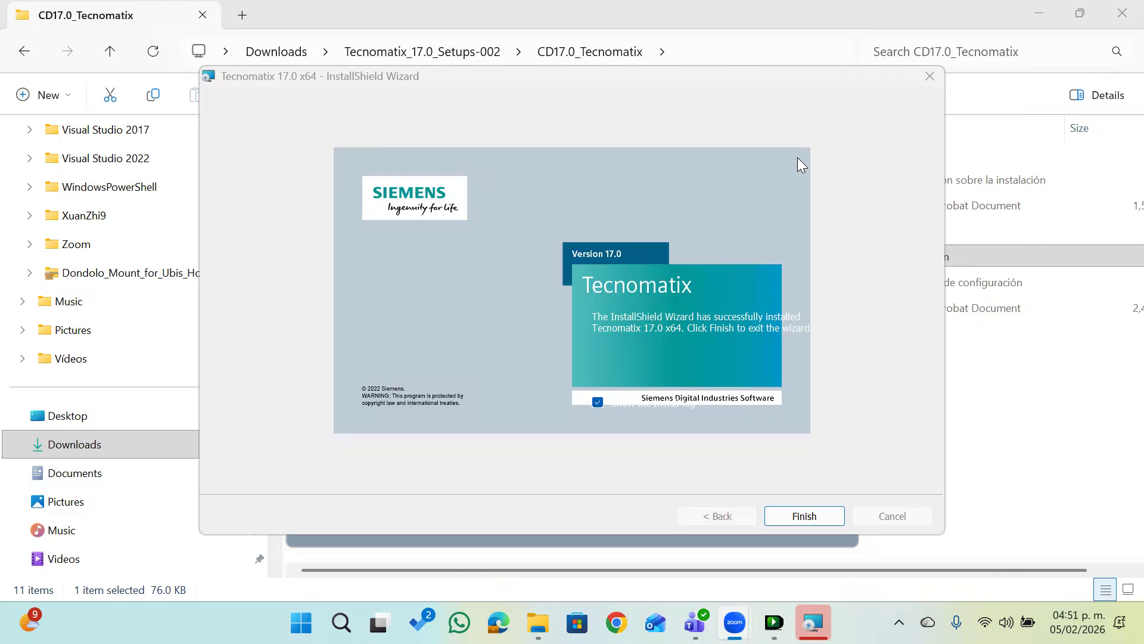
click(849, 124)
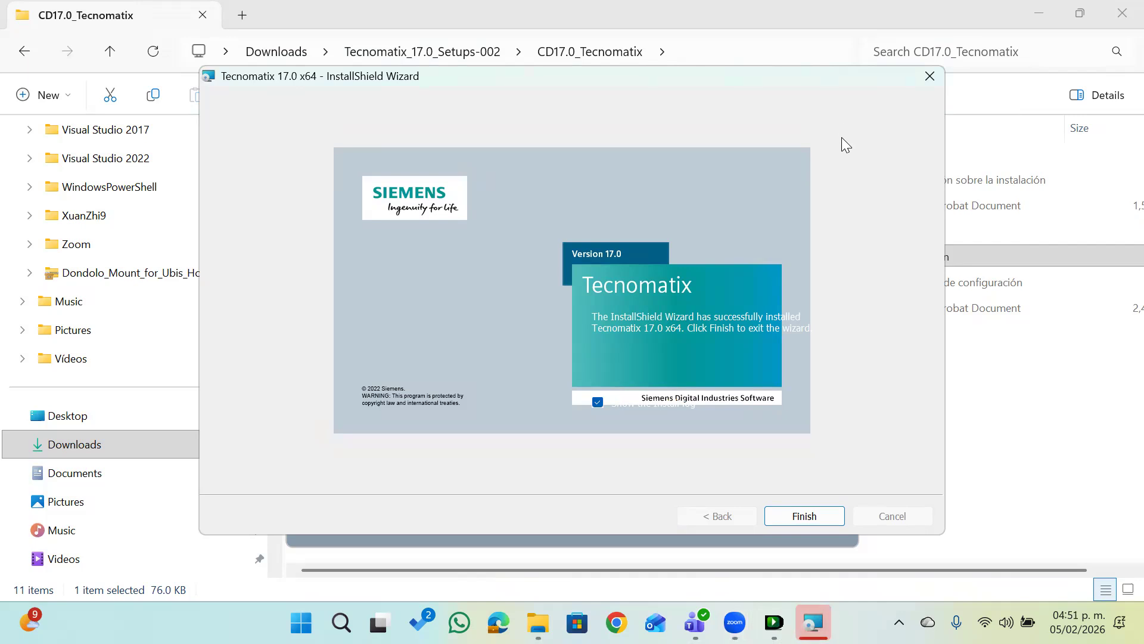
click(804, 516)
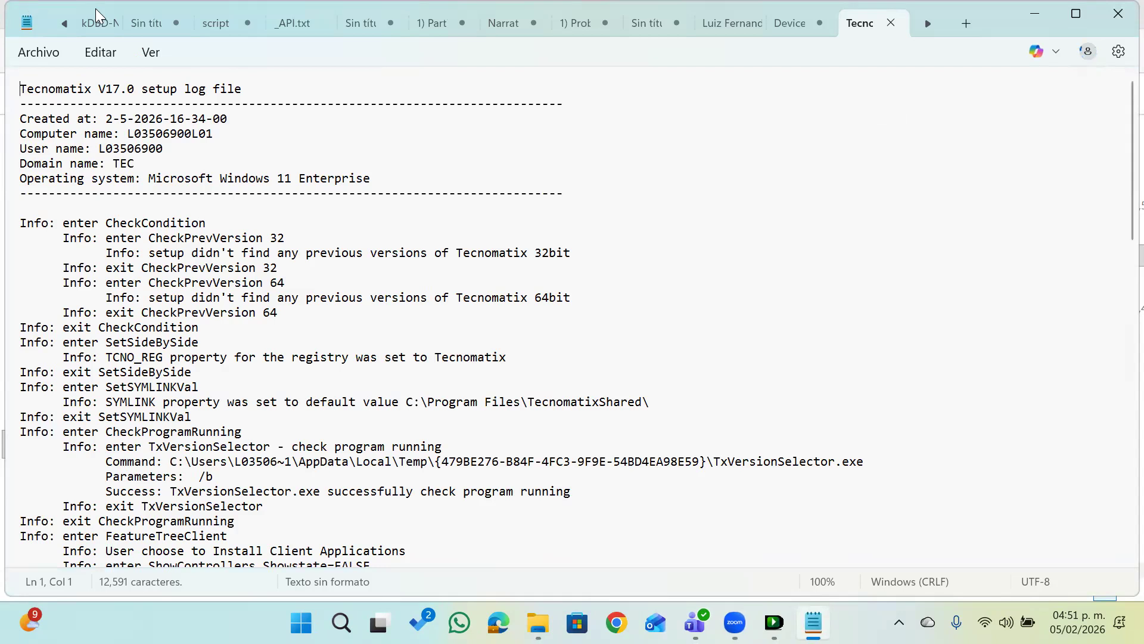
mouse_move(538, 623)
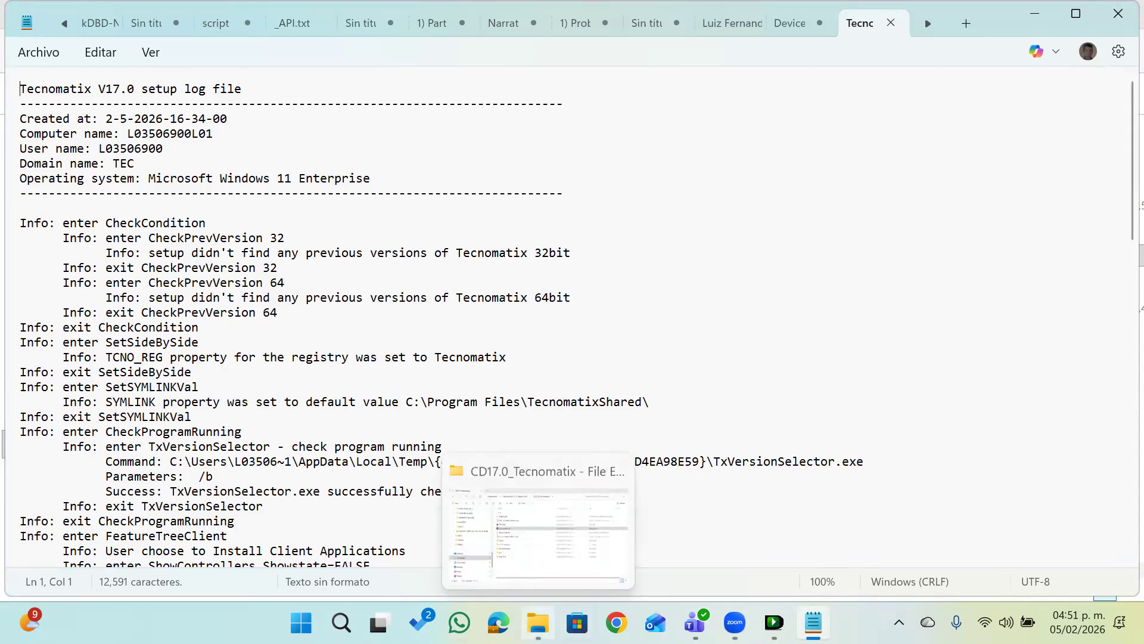
mouse_move(378, 623)
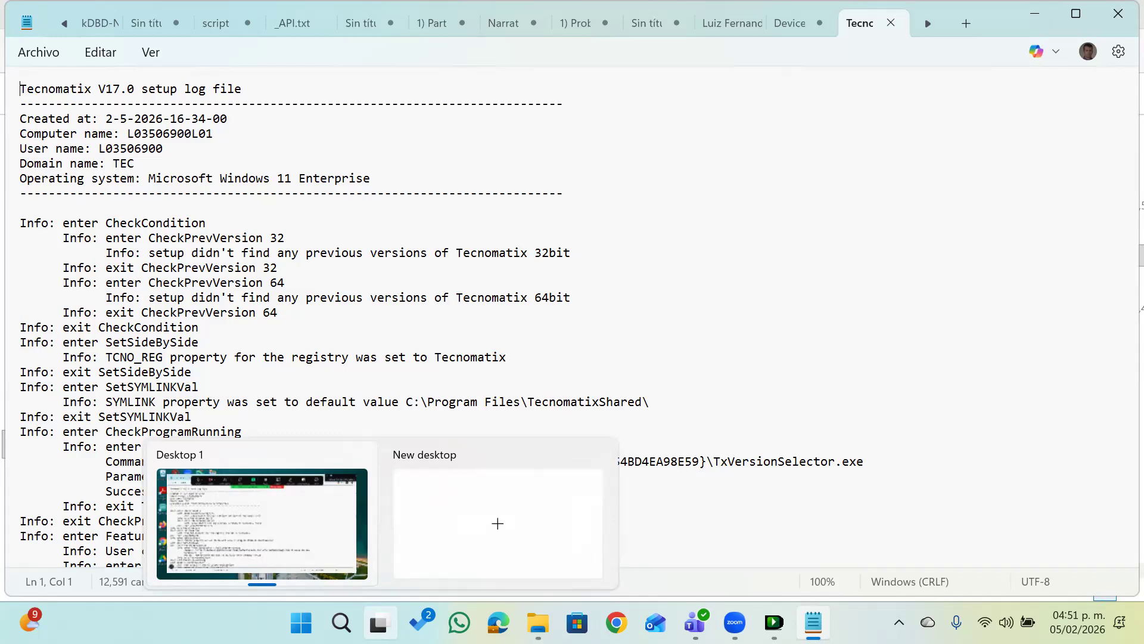
click(379, 622)
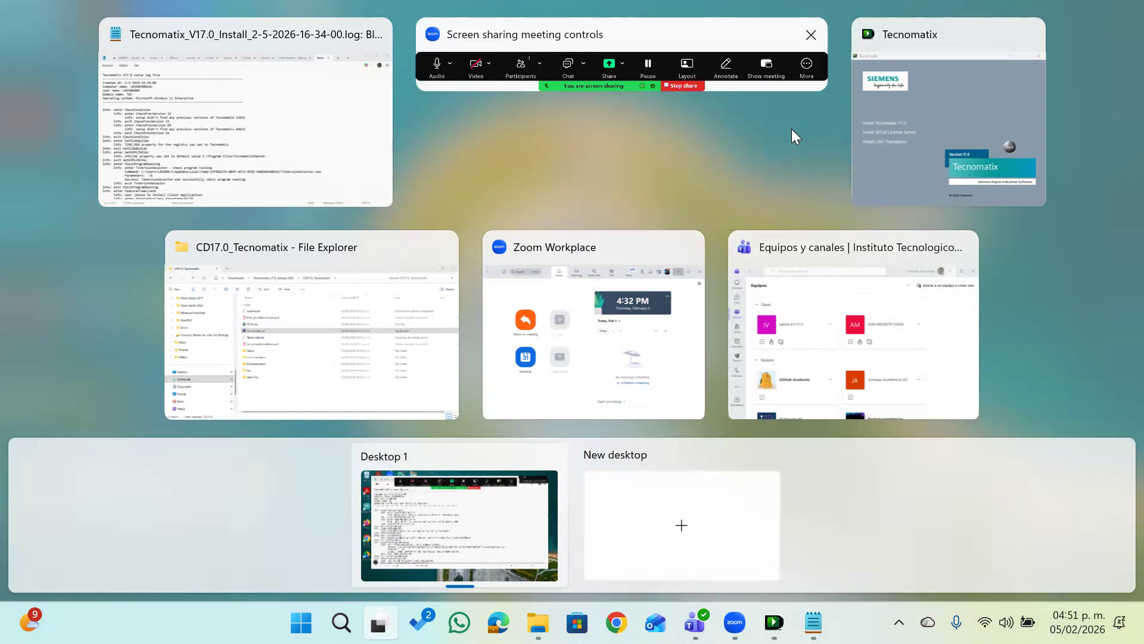
click(792, 129)
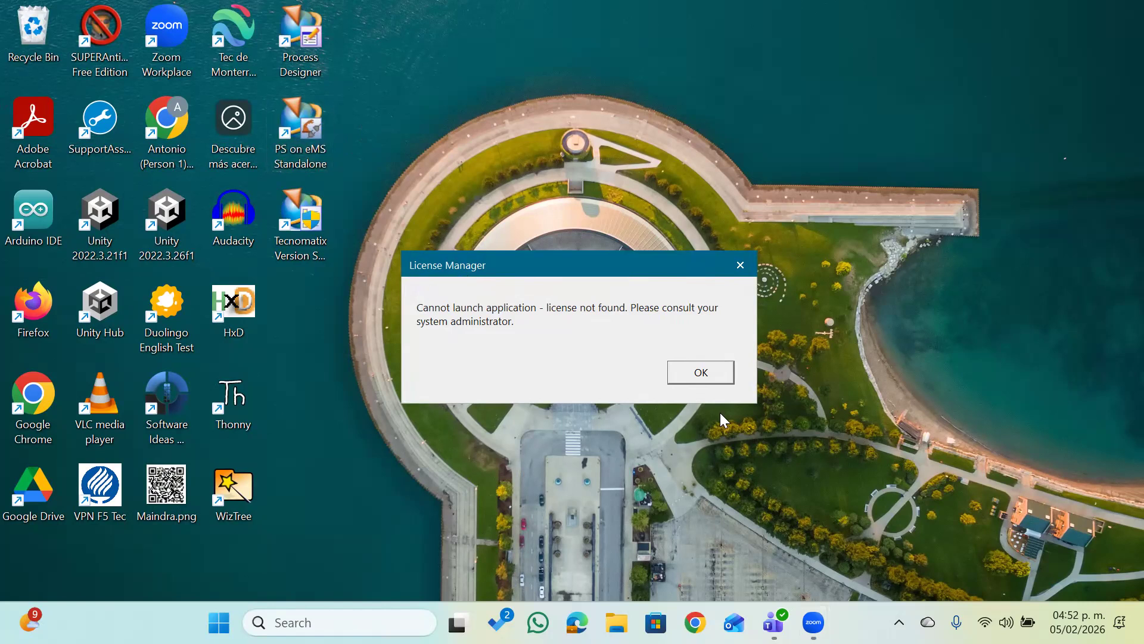
- Dismiss the License Manager message and search Windows for "licen" to locate the Licensing Tool
click(701, 372)
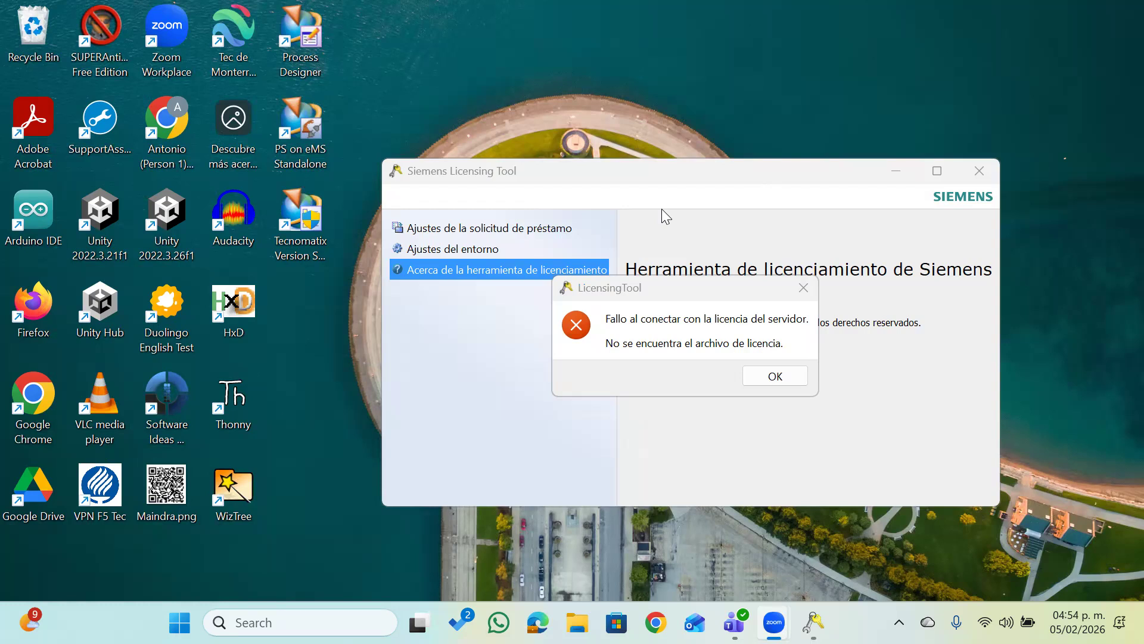
click(247, 620)
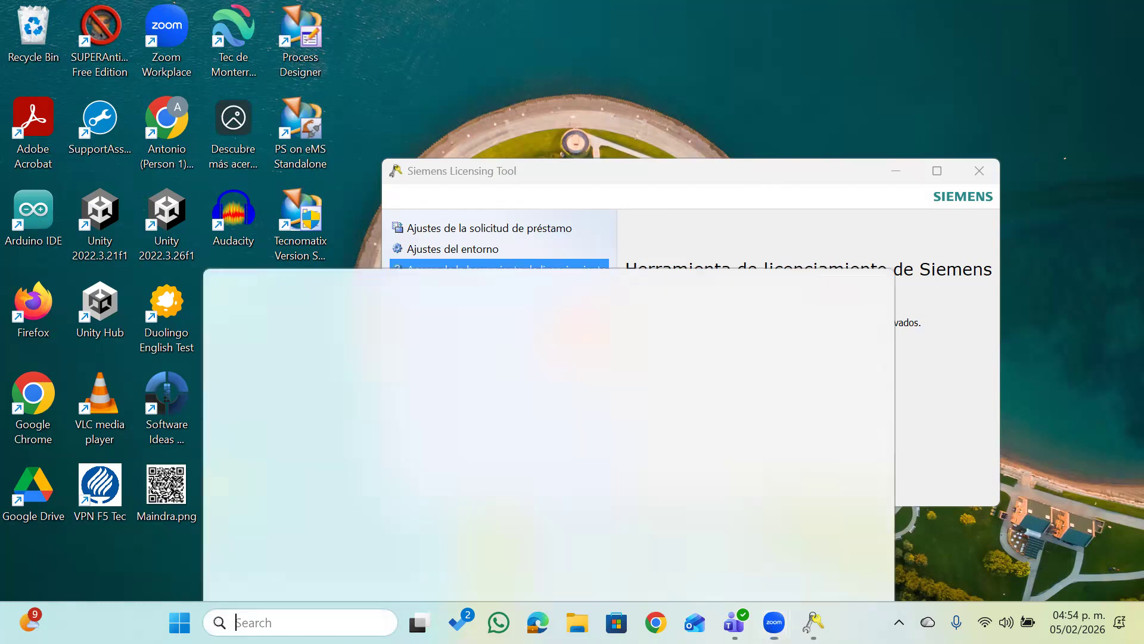
text(licen)
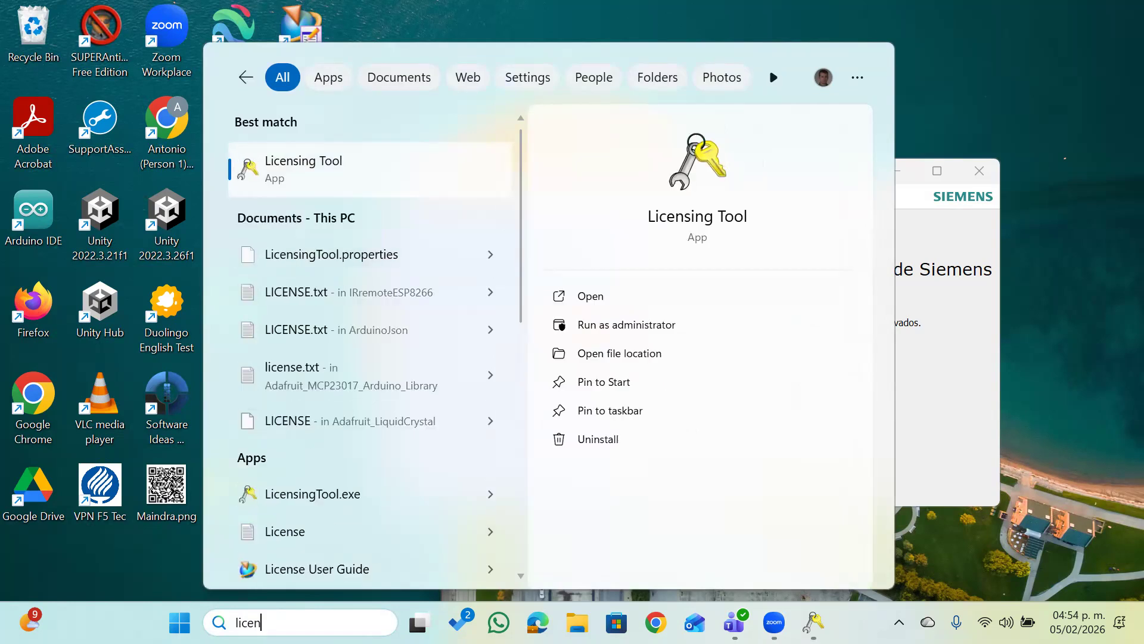
- Complete the Windows search as "licensing tool", open the Siemens Licensing Tool, and dismiss its license connection error
text(sing too)
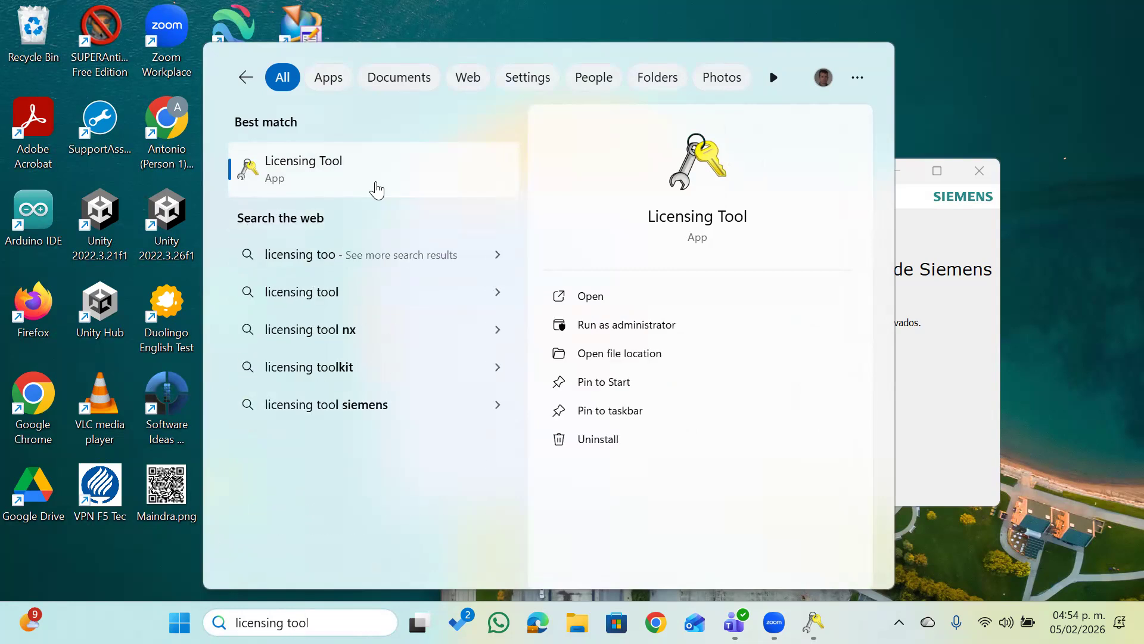
text(l)
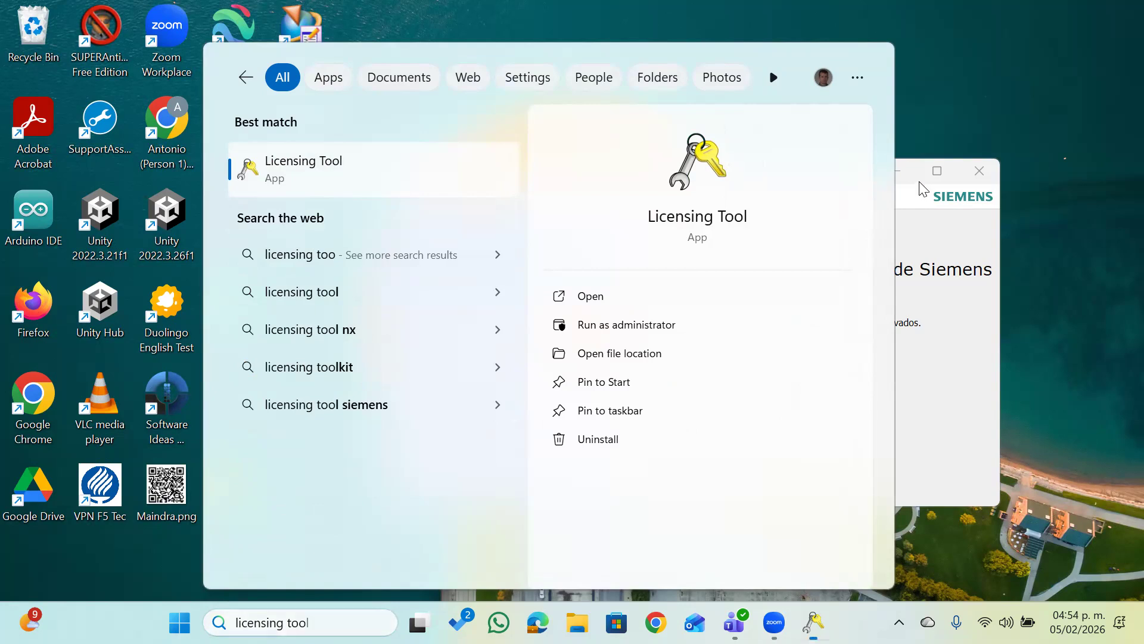
key(Return)
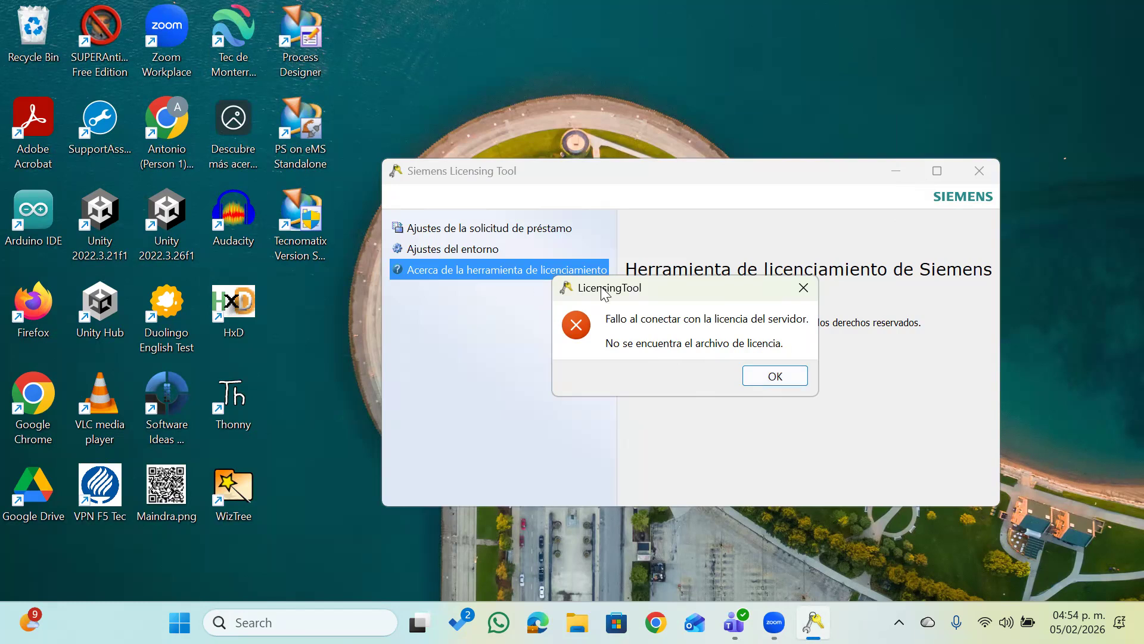
click(776, 377)
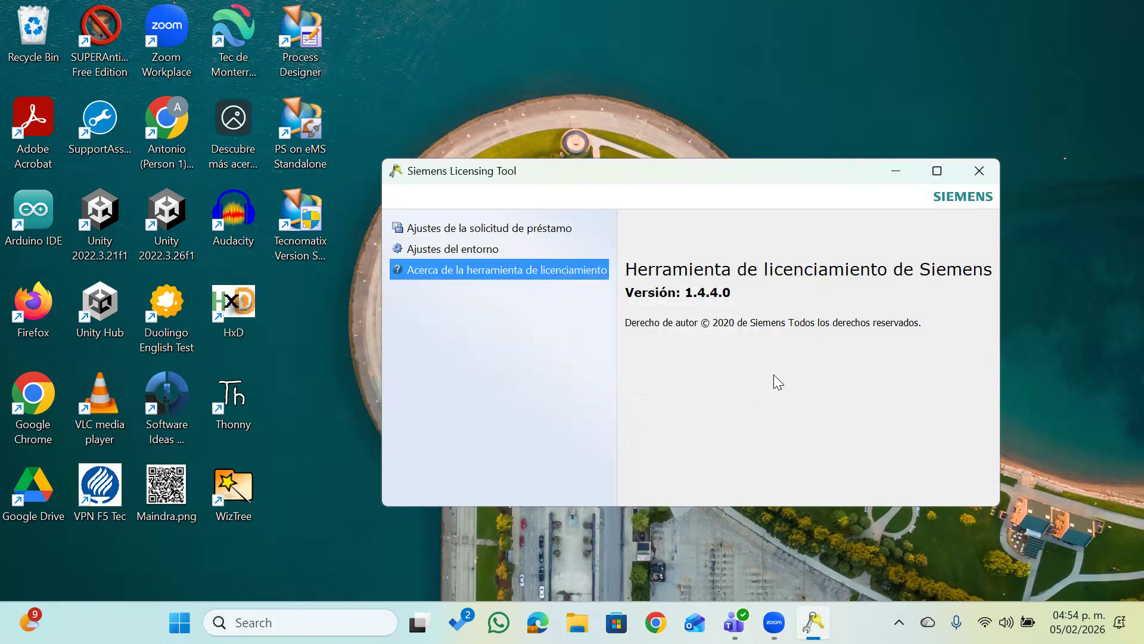
- Open the license server entry in the environment settings for editing and replace the ChangeMe placeholder with 2000
click(447, 251)
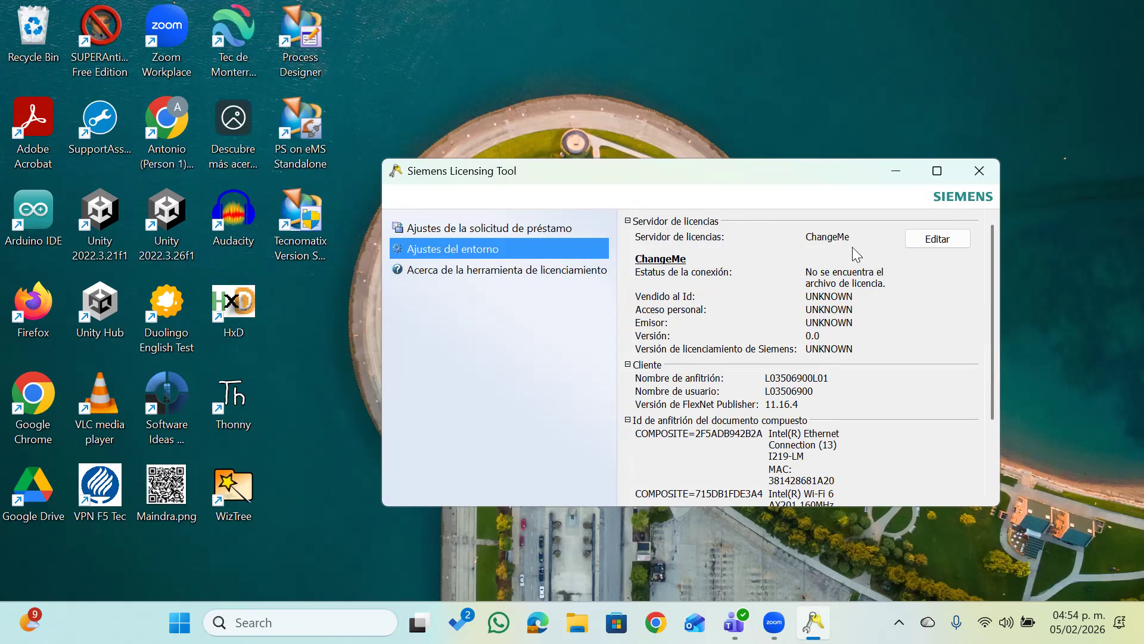
click(961, 246)
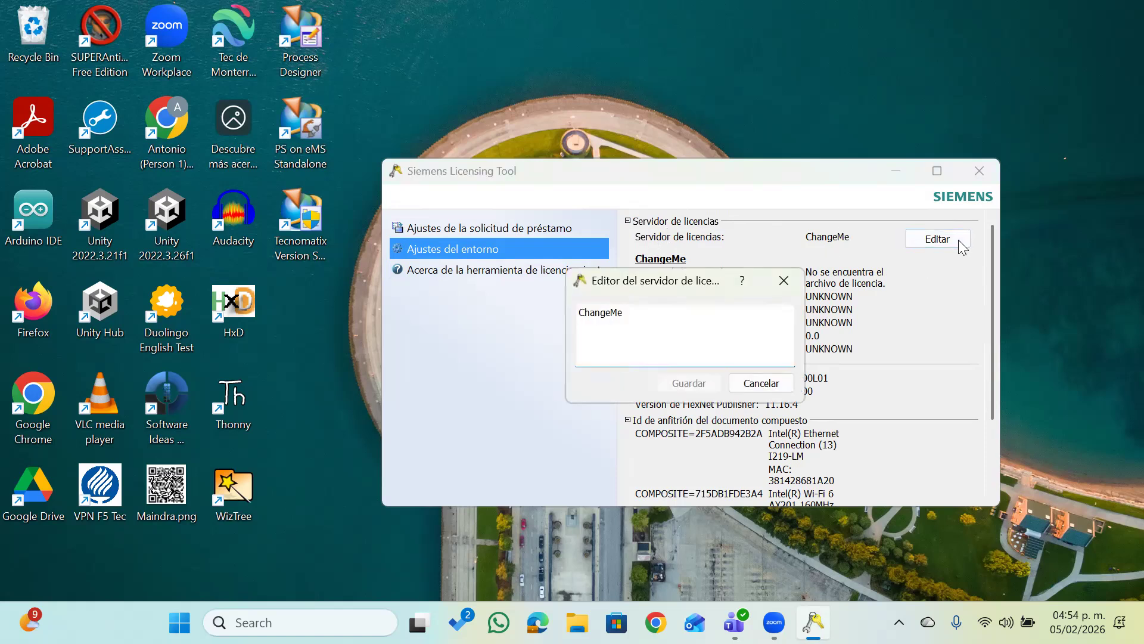
drag(658, 316, 493, 303)
text(2000)
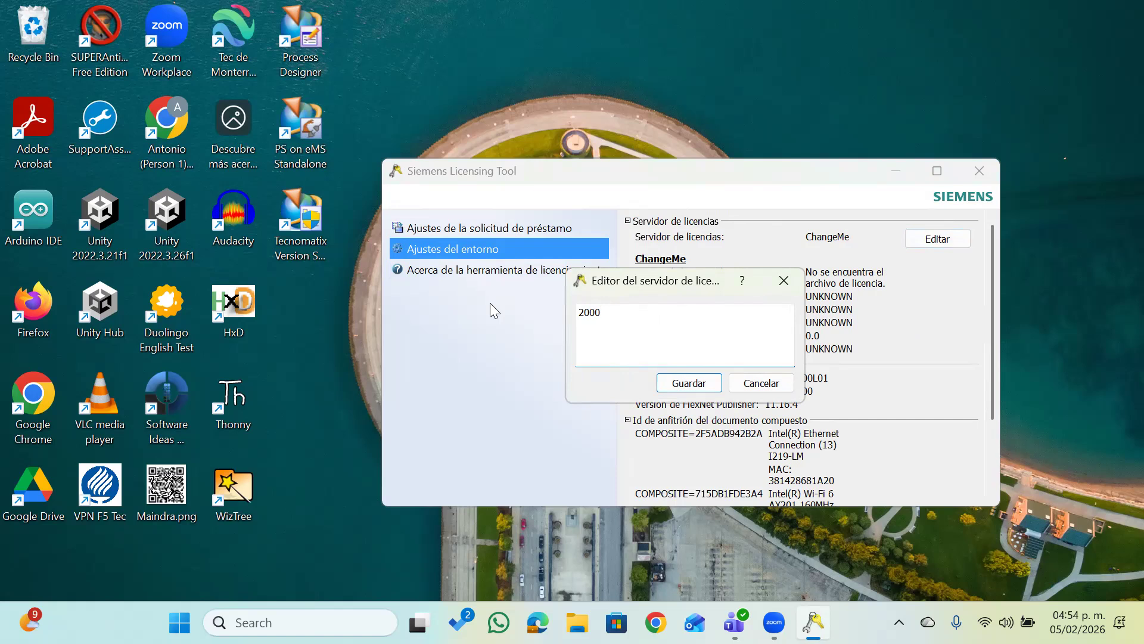
- Add @ after 2000 in the license server entry, leaving no stray characters behind it
text(qlklkl)
key(BackSpace)
key(BackSpace)
key(BackSpace)
key(BackSpace)
key(BackSpace)
key(BackSpace)
text(@hoho)
key(BackSpace)
key(BackSpace)
key(BackSpace)
key(BackSpace)
drag(722, 326, 550, 308)
click(621, 210)
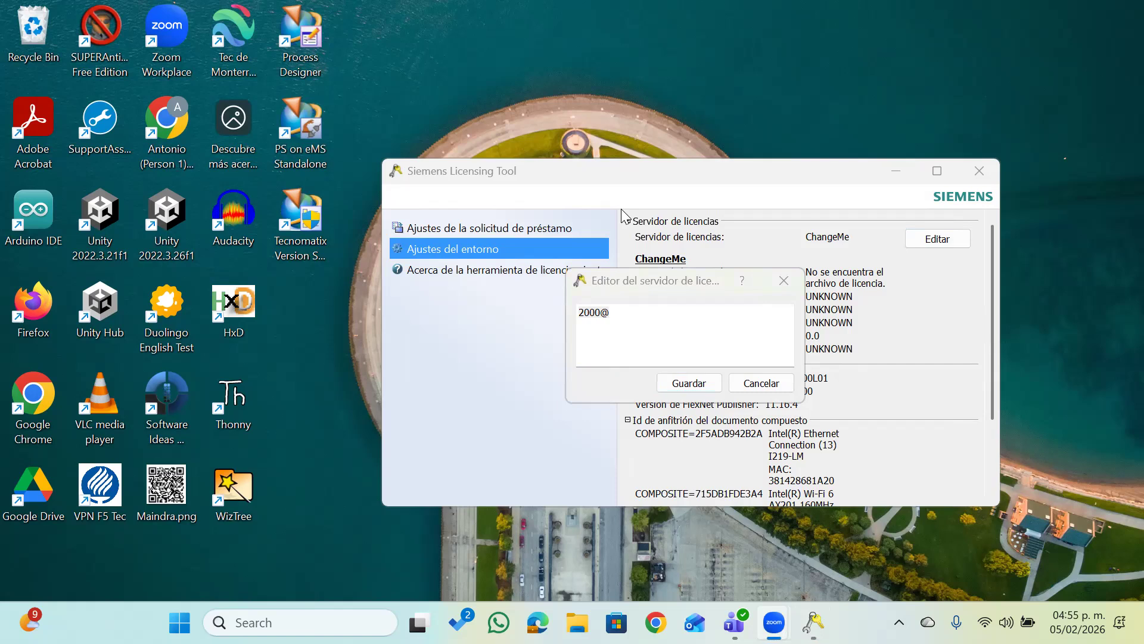